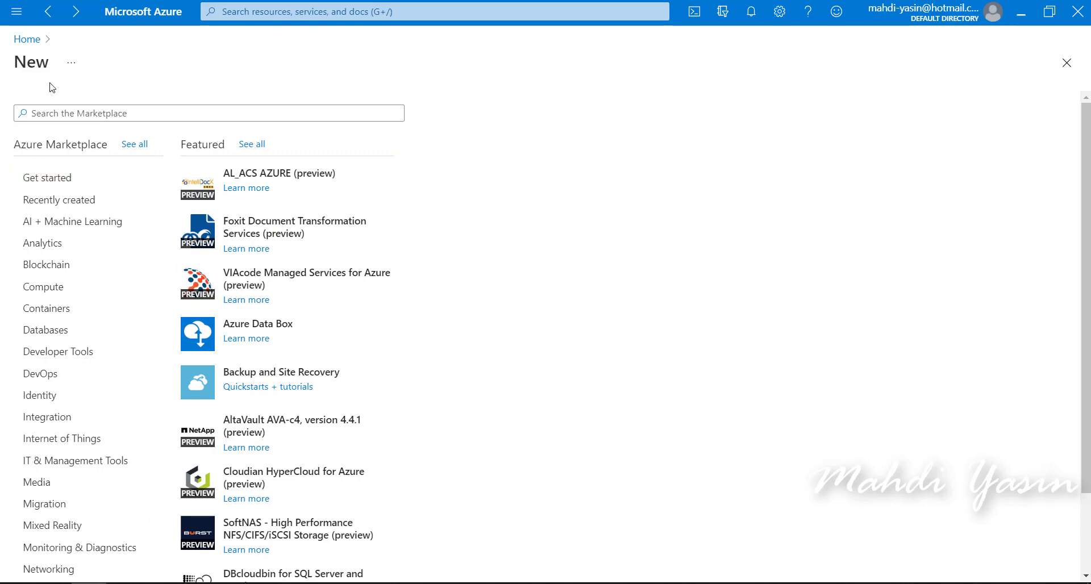
- Return to the portal home page, open the Storage accounts service and start creating a new storage account
{"action": "left_click", "coordinate": [27, 39]}
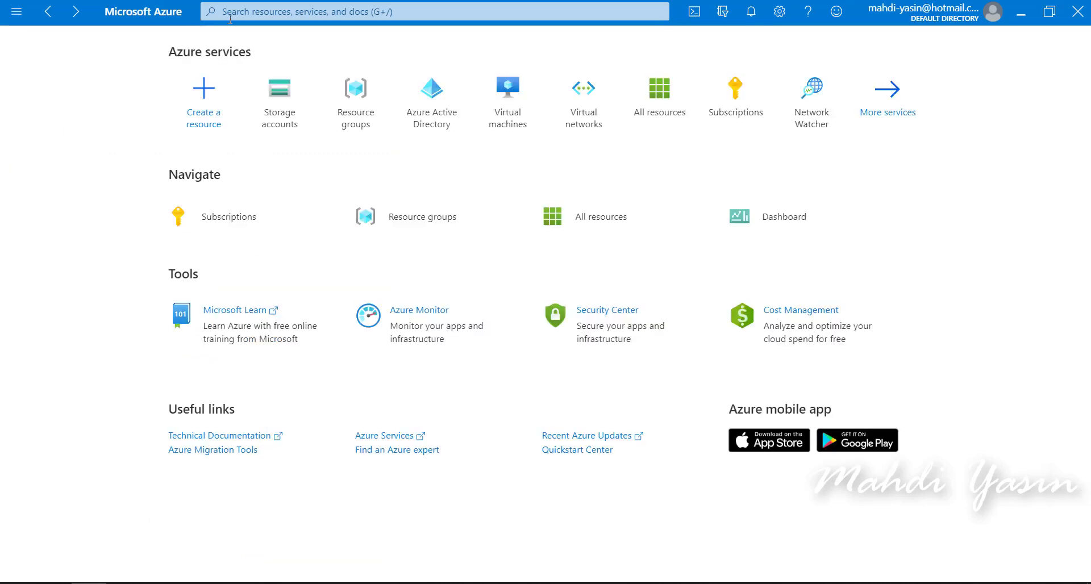
{"action": "left_click", "coordinate": [338, 16]}
{"action": "type", "text": "storage"}
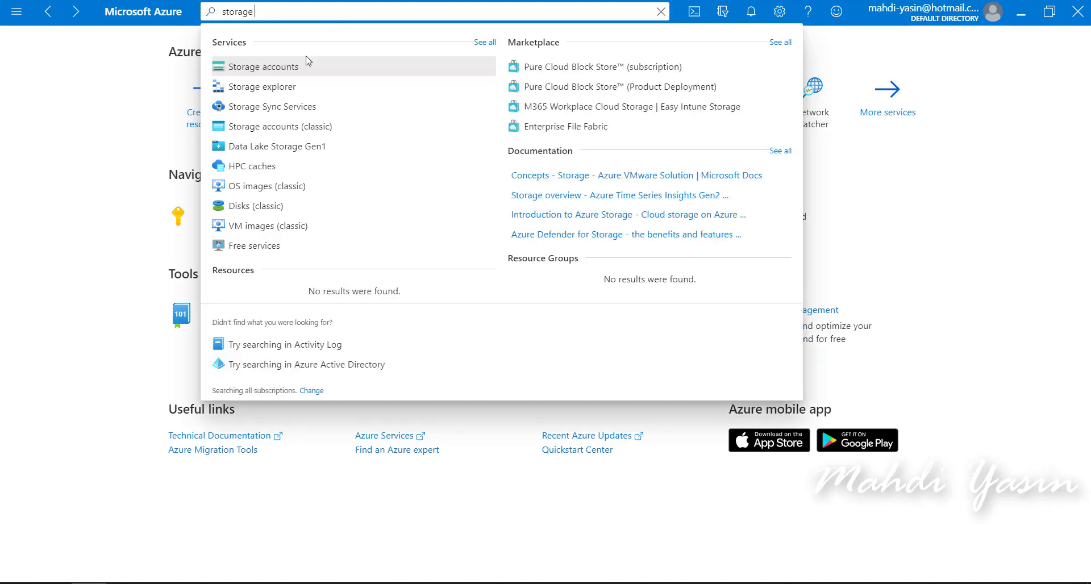
{"action": "left_click", "coordinate": [199, 108]}
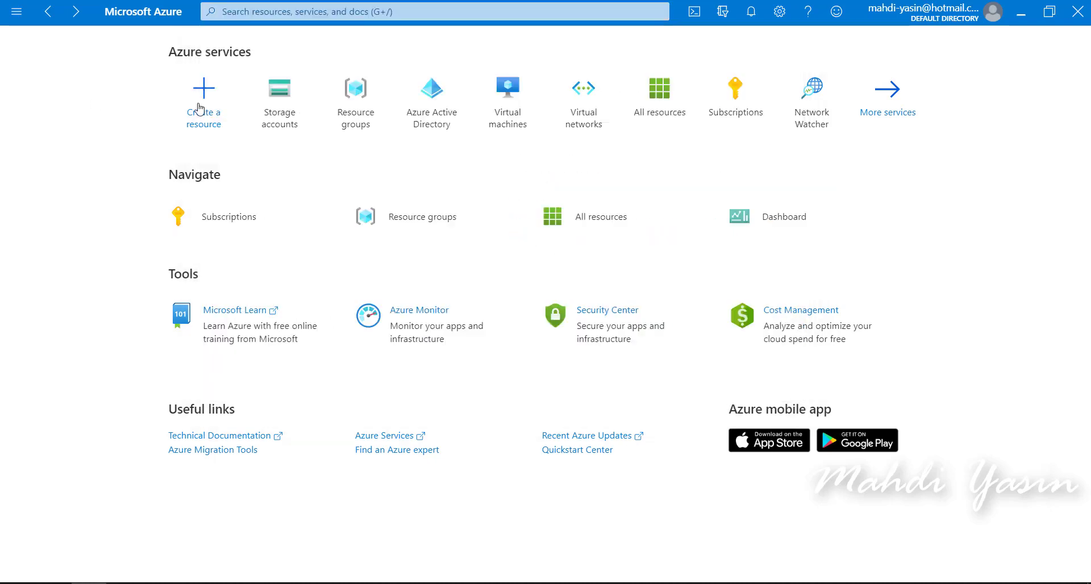
{"action": "left_click", "coordinate": [291, 109]}
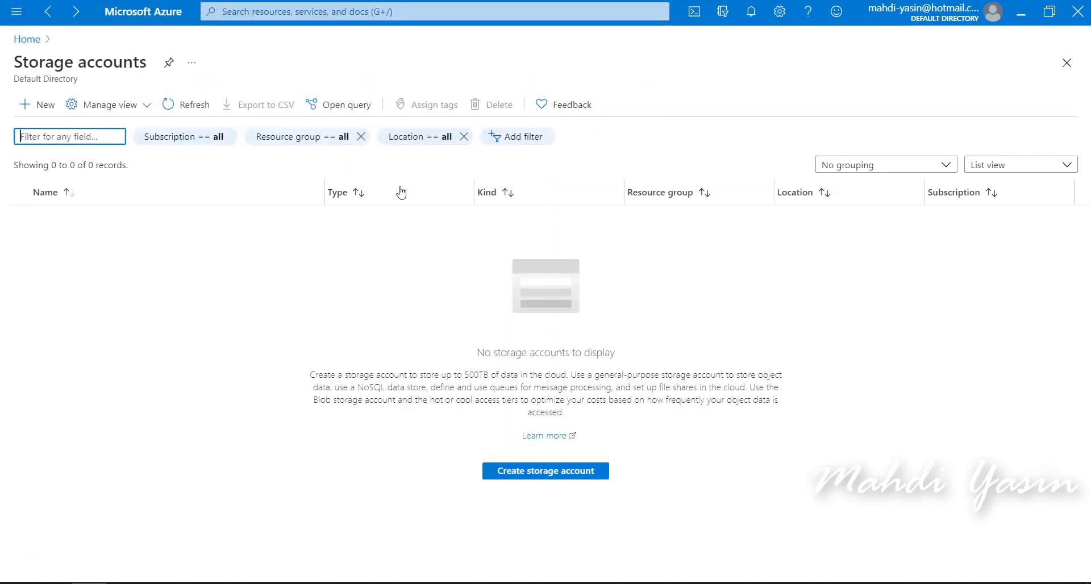
{"action": "left_click", "coordinate": [41, 112]}
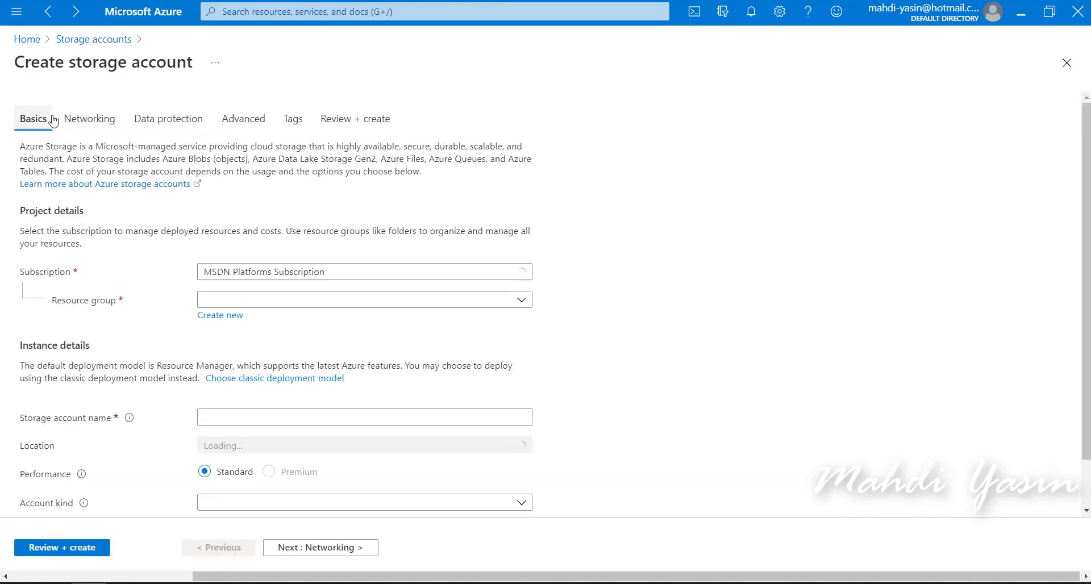
- Assign the storage account to the existing lab resource group and enter the storage account's name
{"action": "scroll", "coordinate": [142, 205], "scroll_direction": "down", "scroll_amount": 1}
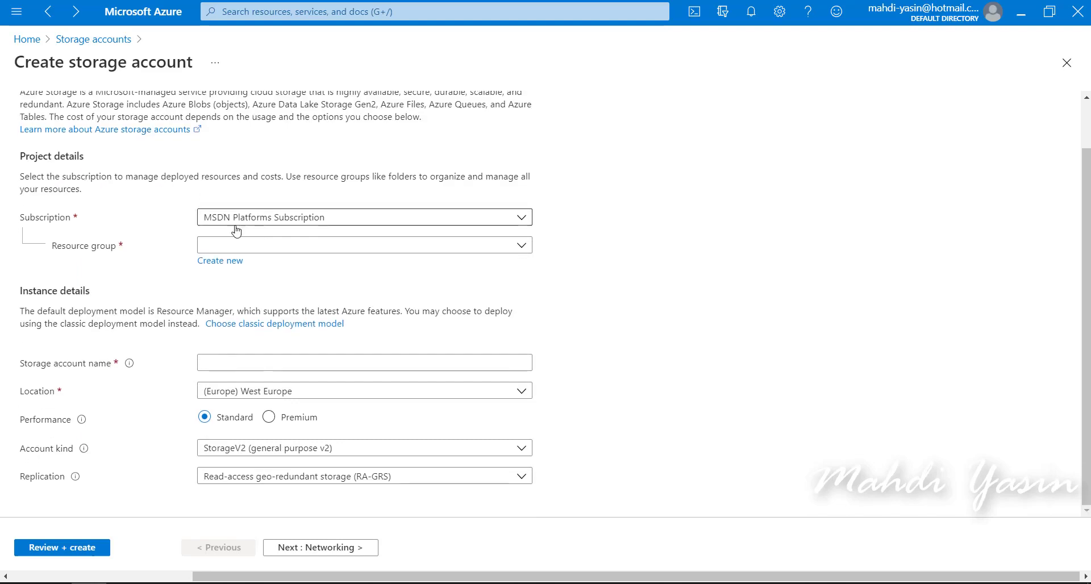
{"action": "left_click", "coordinate": [209, 251]}
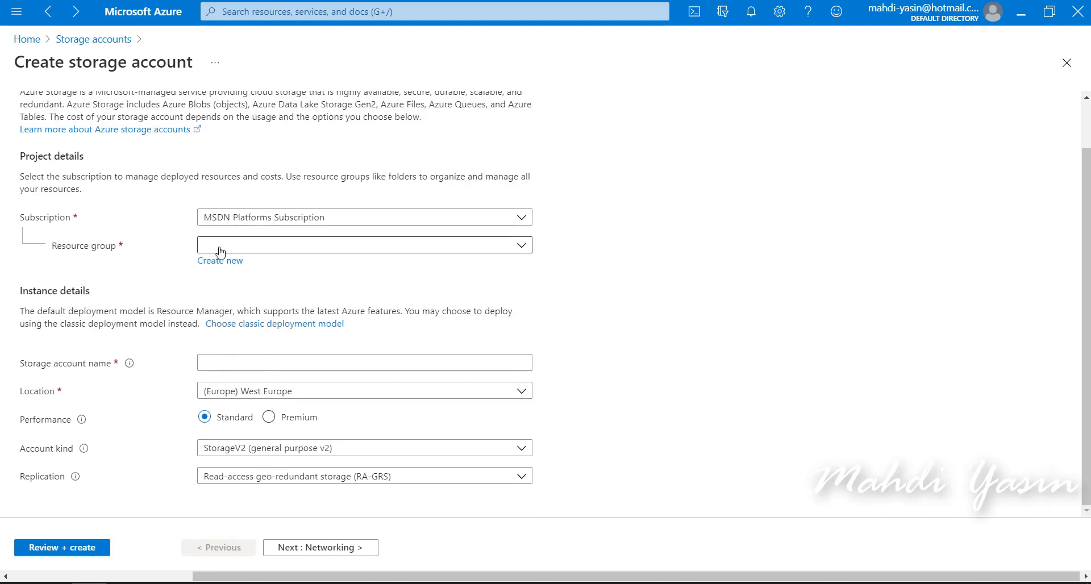
{"action": "left_click", "coordinate": [243, 293]}
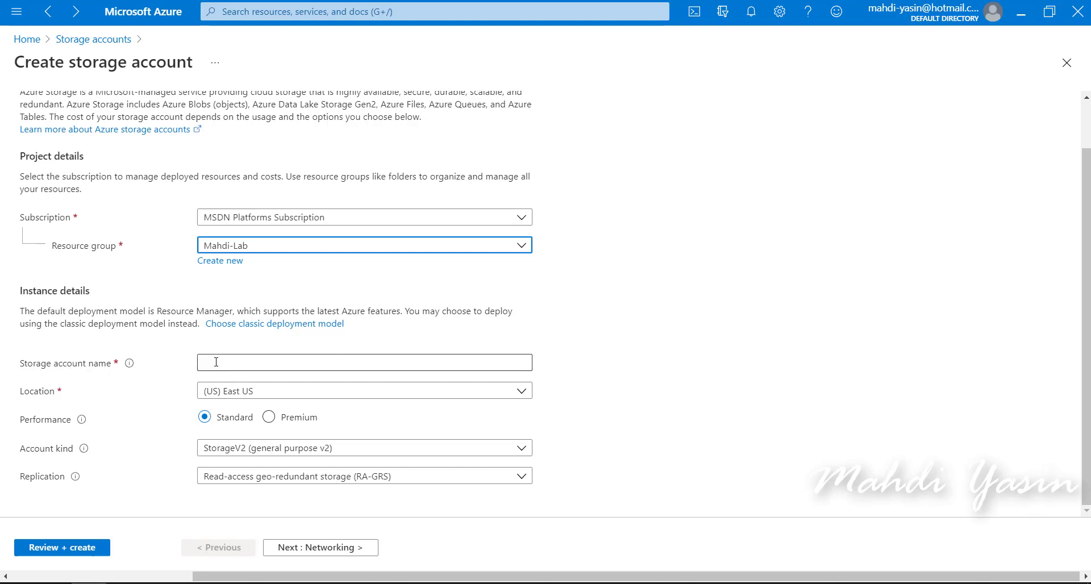
{"action": "left_click", "coordinate": [302, 361]}
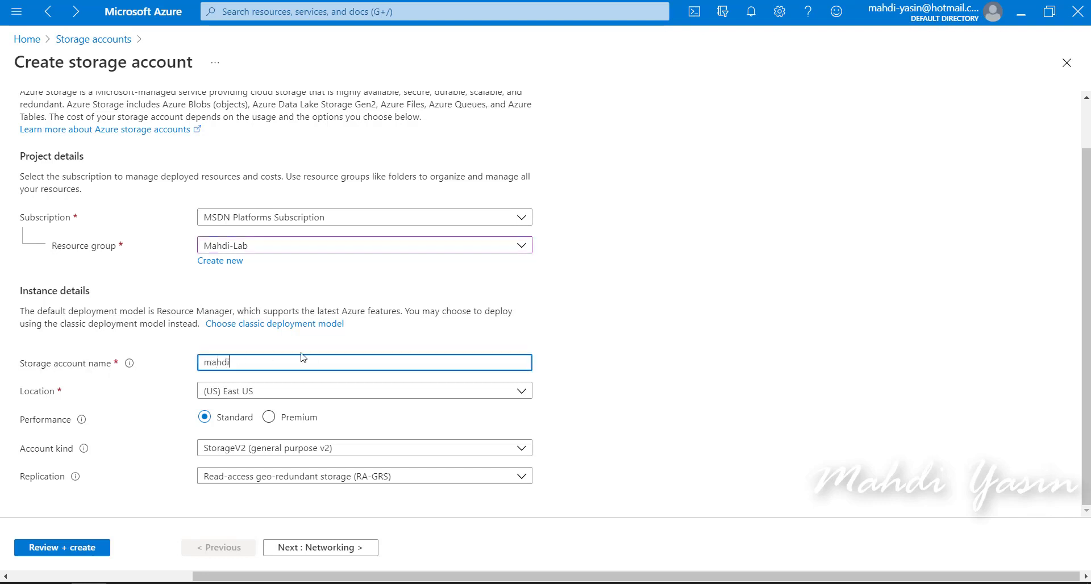
{"action": "type", "text": "mahdi1983"}
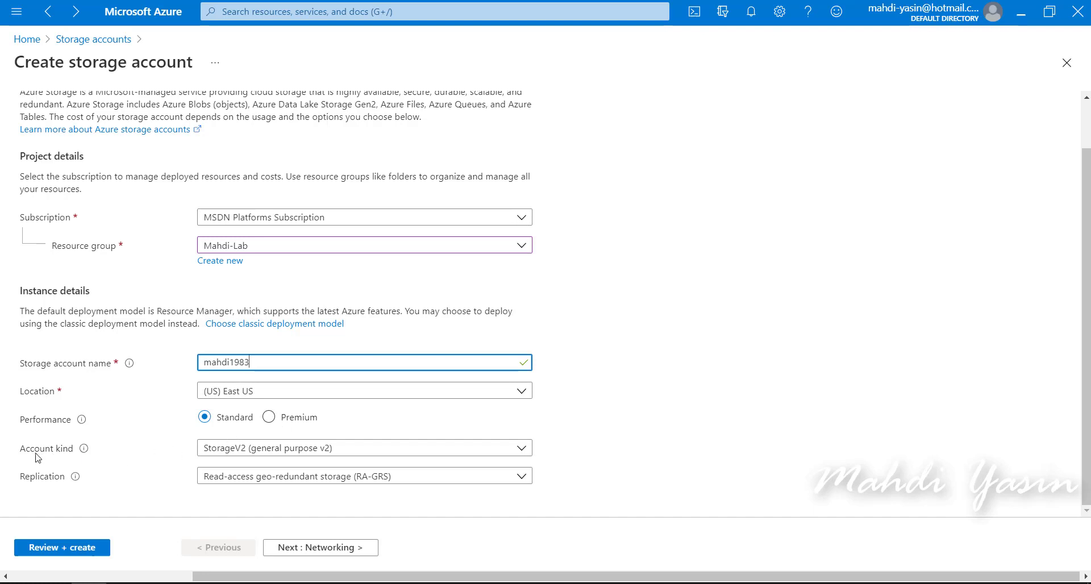
- Review the available account kinds and the replication options for StorageV2 (general purpose v2) without changing either setting
{"action": "left_click", "coordinate": [244, 455]}
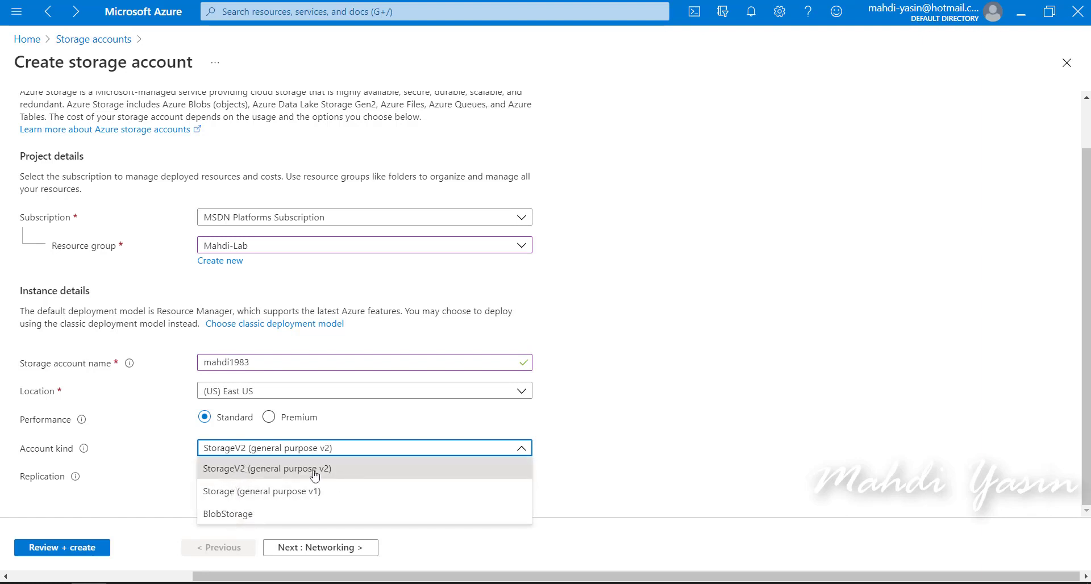
{"action": "left_click", "coordinate": [639, 437]}
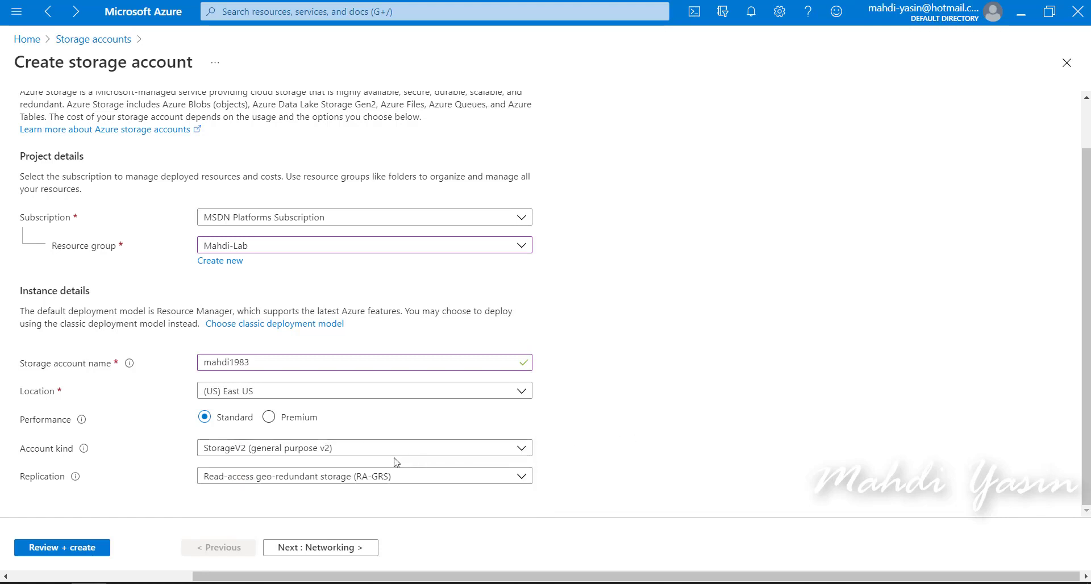
{"action": "left_click", "coordinate": [222, 458]}
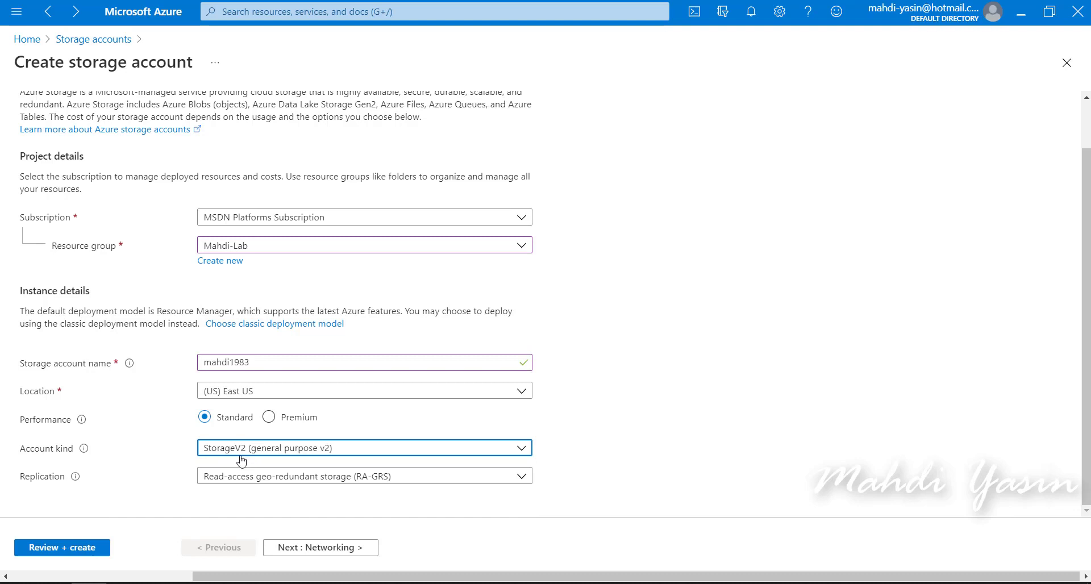
{"action": "left_click", "coordinate": [242, 455]}
{"action": "left_click", "coordinate": [244, 451]}
{"action": "left_click", "coordinate": [257, 476]}
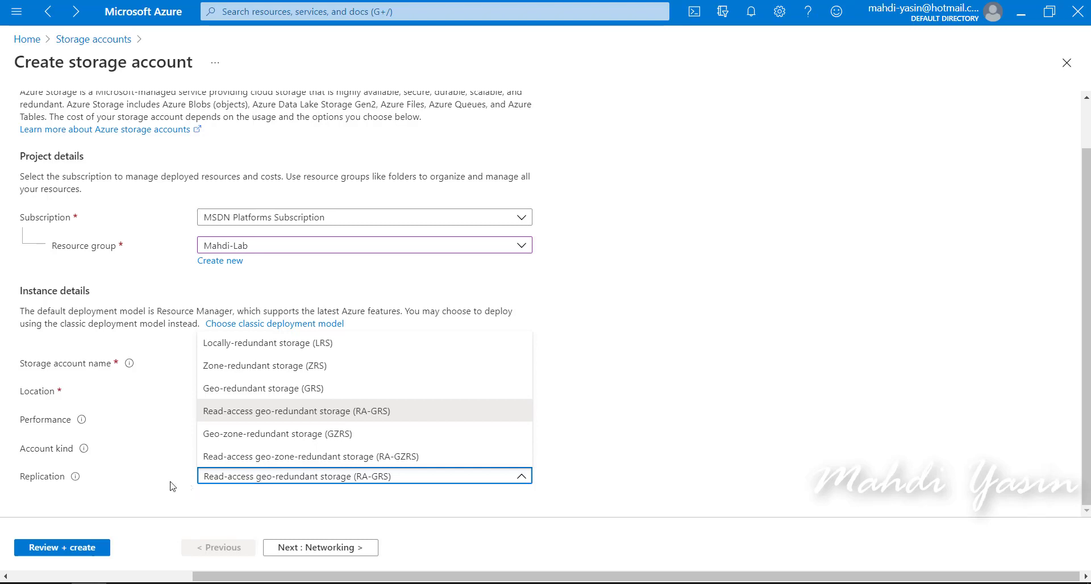
{"action": "left_click", "coordinate": [123, 487]}
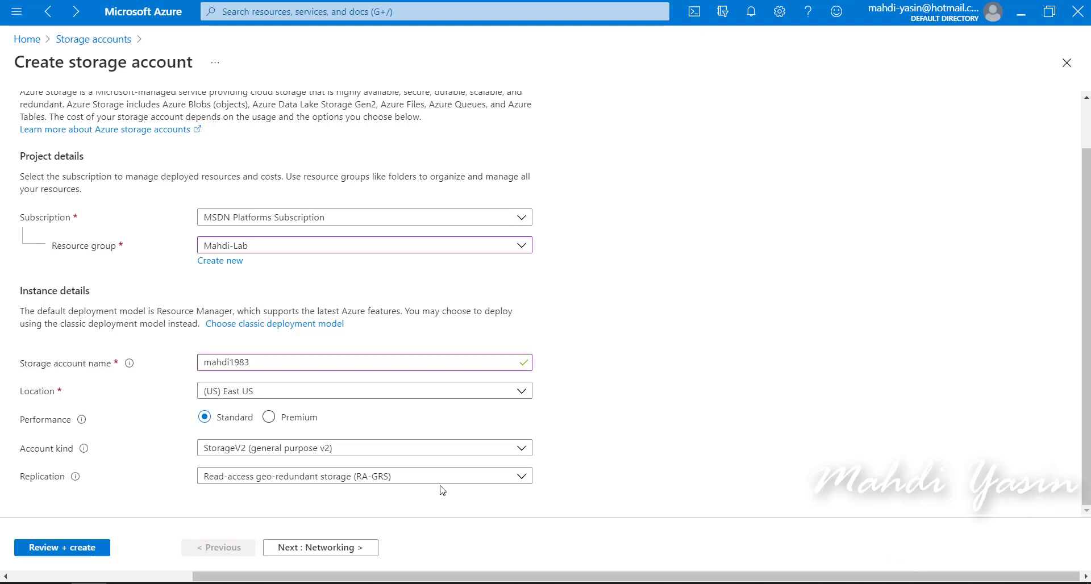
- Try the account kind Storage (general purpose v1) and view the replication options it offers
{"action": "left_click", "coordinate": [377, 446]}
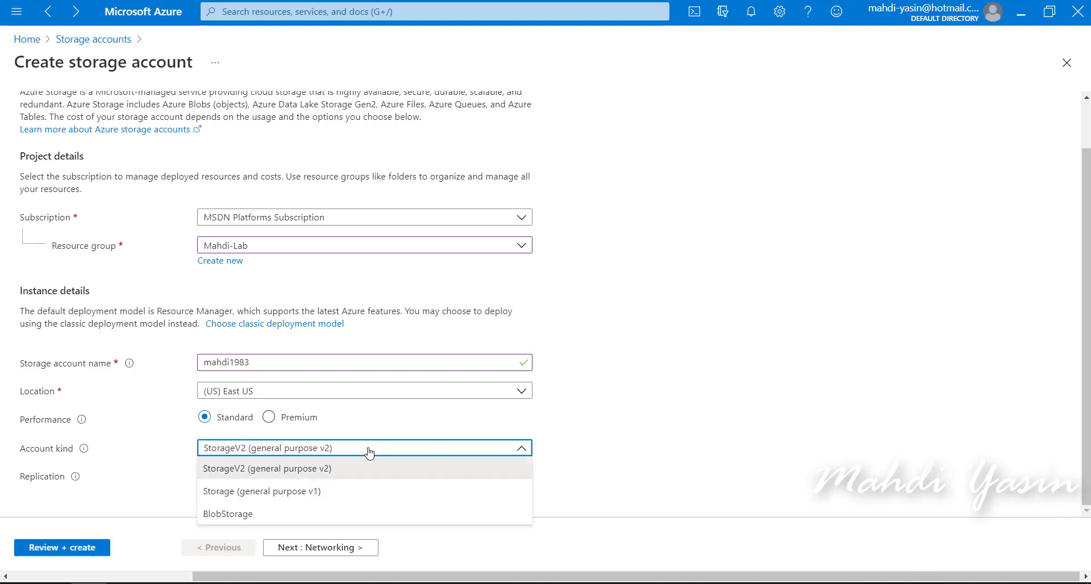
{"action": "left_click", "coordinate": [328, 489]}
{"action": "left_click", "coordinate": [313, 477]}
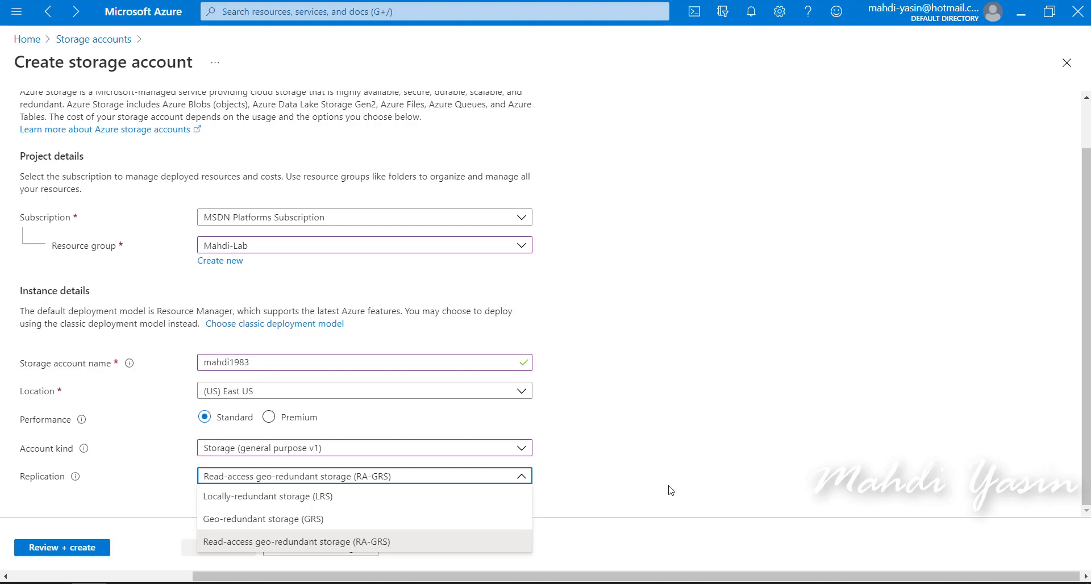
{"action": "left_click", "coordinate": [829, 423]}
- Try the BlobStorage account kind, view its replication options, and set the account kind back to StorageV2 (general purpose v2)
{"action": "left_click", "coordinate": [348, 450]}
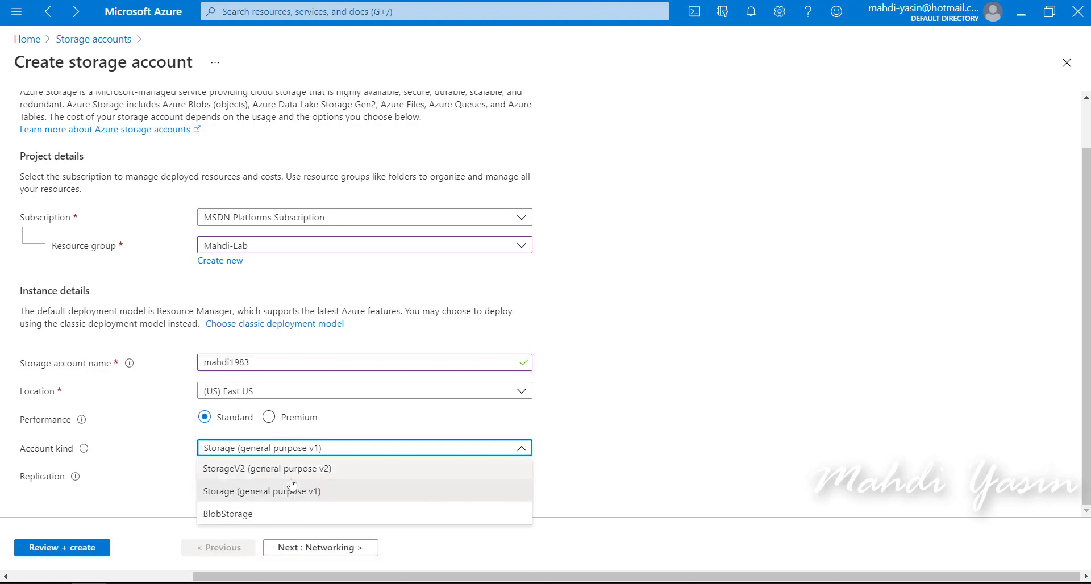
{"action": "left_click", "coordinate": [239, 514]}
{"action": "left_click", "coordinate": [251, 475]}
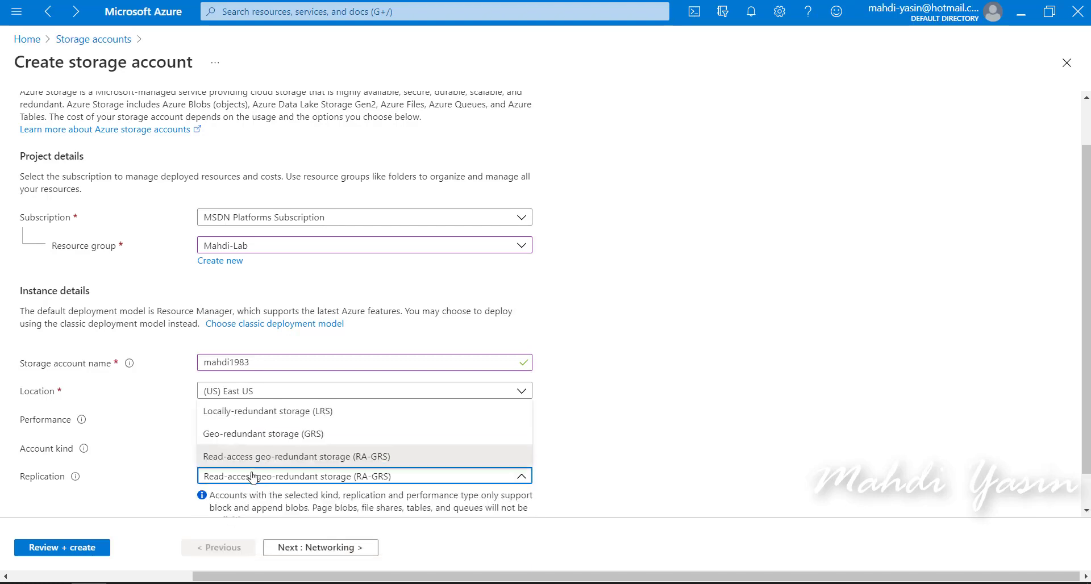
{"action": "left_click", "coordinate": [254, 483]}
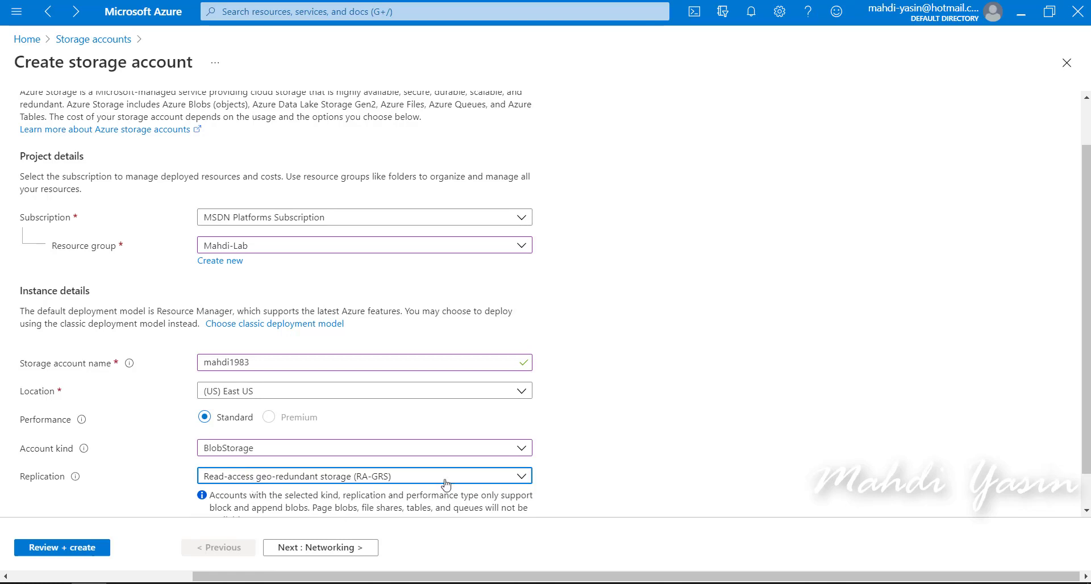
{"action": "left_click", "coordinate": [362, 452]}
{"action": "left_click", "coordinate": [267, 469]}
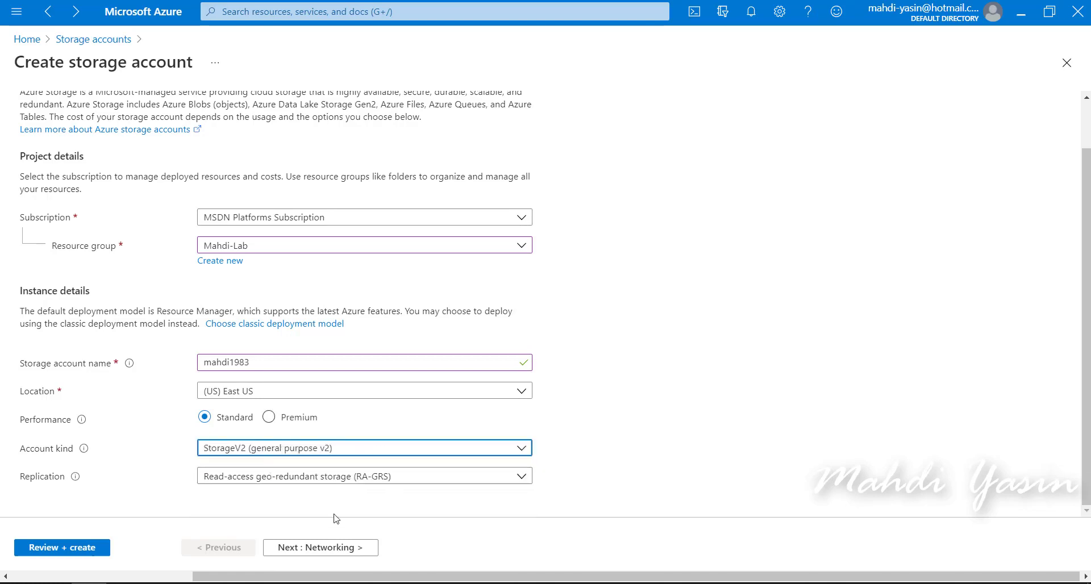
- Keep the default networking, data protection, advanced and tag settings, and create the storage account
{"action": "left_click", "coordinate": [310, 549]}
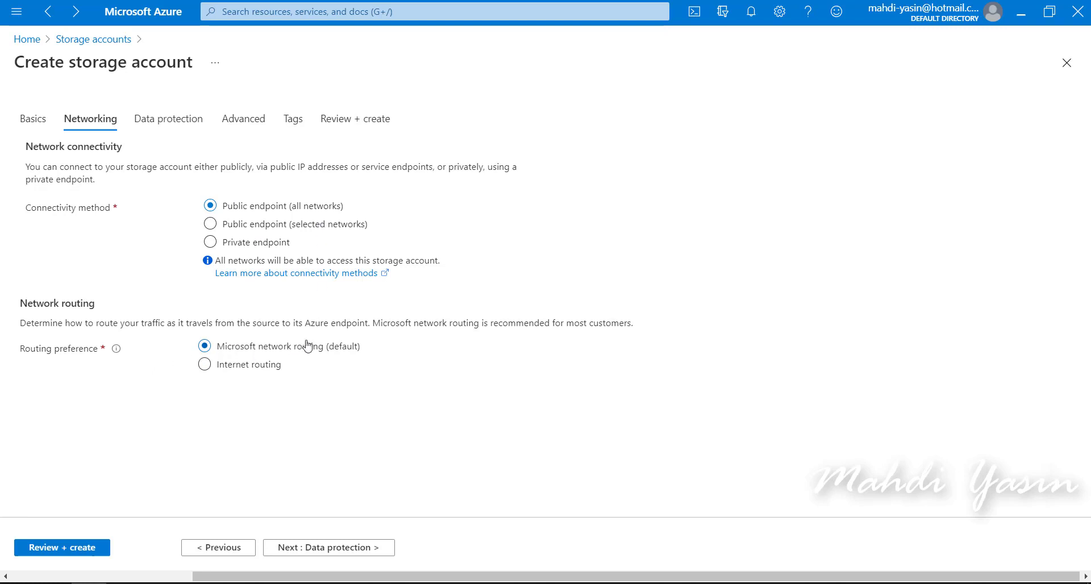
{"action": "left_click", "coordinate": [286, 549]}
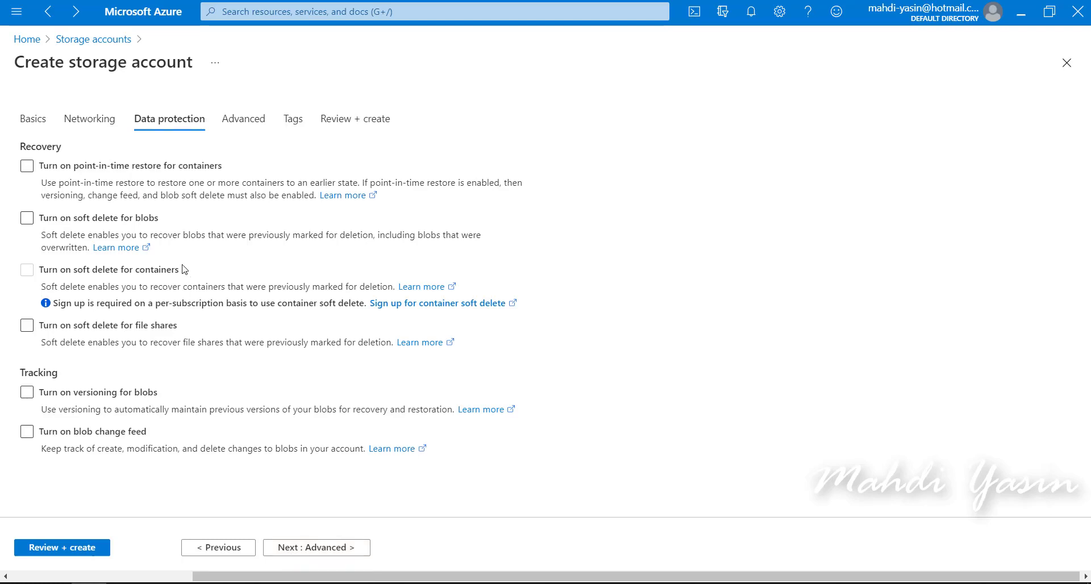
{"action": "left_click", "coordinate": [398, 432]}
{"action": "key", "text": "space"}
{"action": "left_click", "coordinate": [312, 547]}
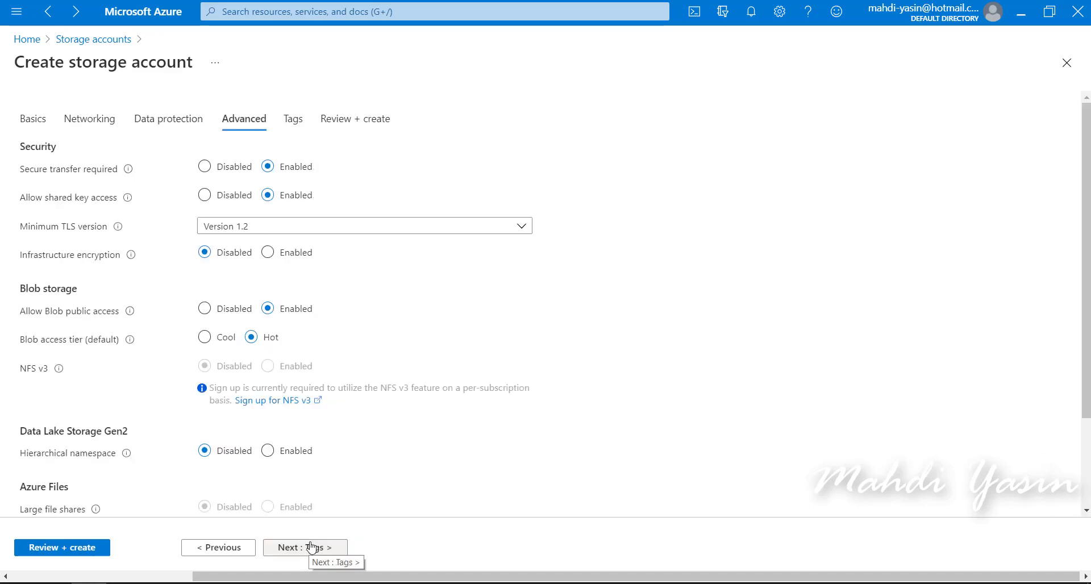
{"action": "left_click", "coordinate": [311, 547]}
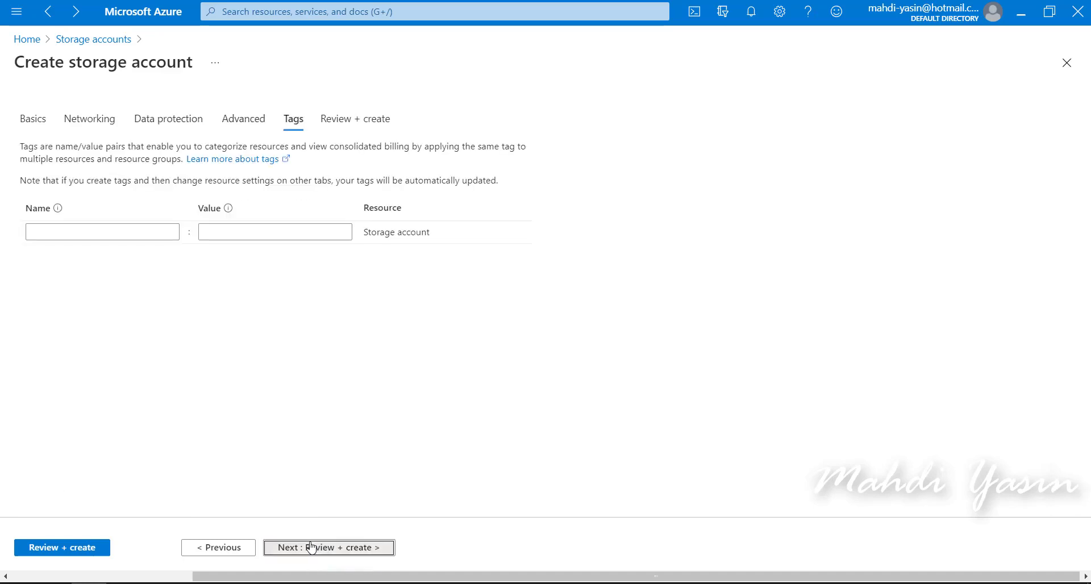
{"action": "left_click", "coordinate": [310, 547]}
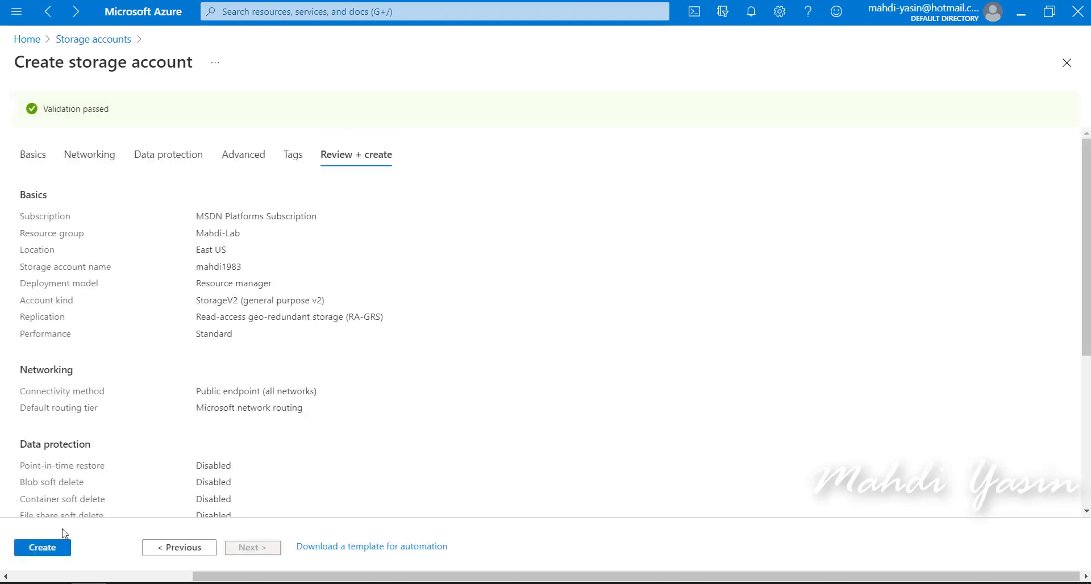
{"action": "left_click", "coordinate": [43, 547]}
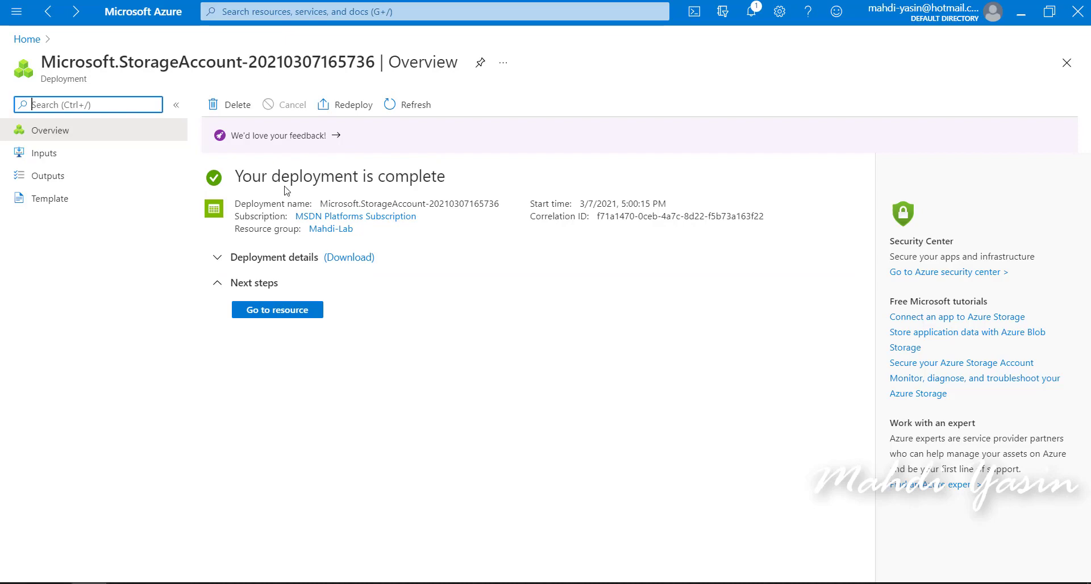
- Check the deployment notifications, view the new storage account's overview, and return to the portal home page
{"action": "left_click", "coordinate": [750, 13]}
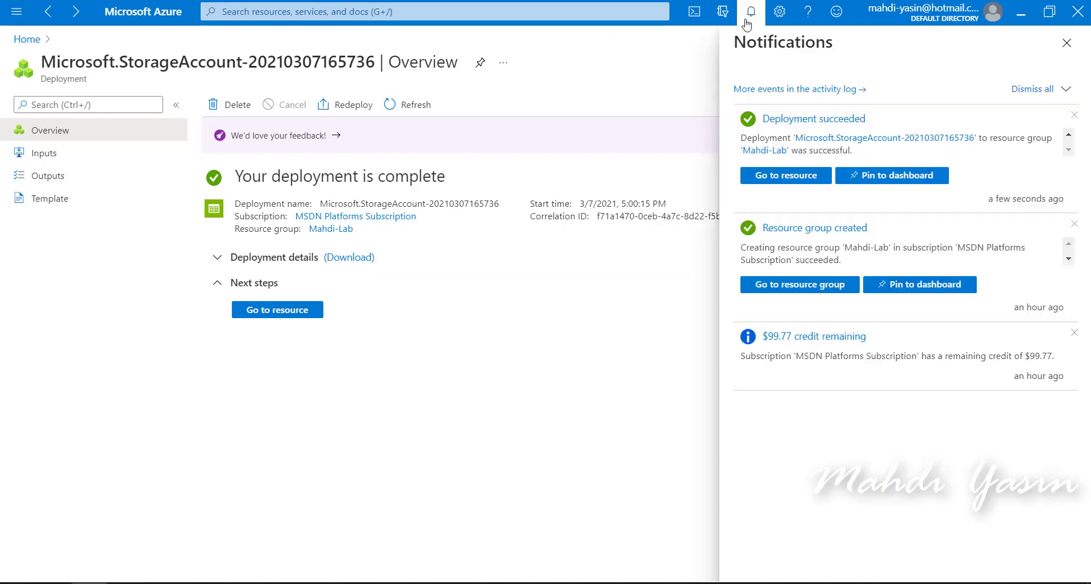
{"action": "left_click", "coordinate": [284, 316]}
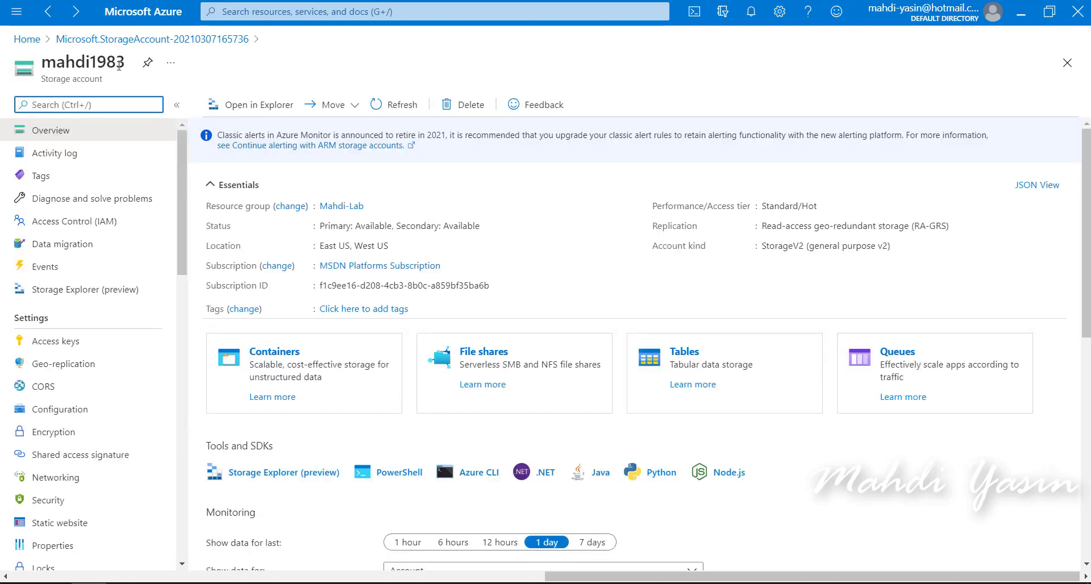
{"action": "left_click", "coordinate": [1074, 73]}
{"action": "left_click", "coordinate": [1070, 68]}
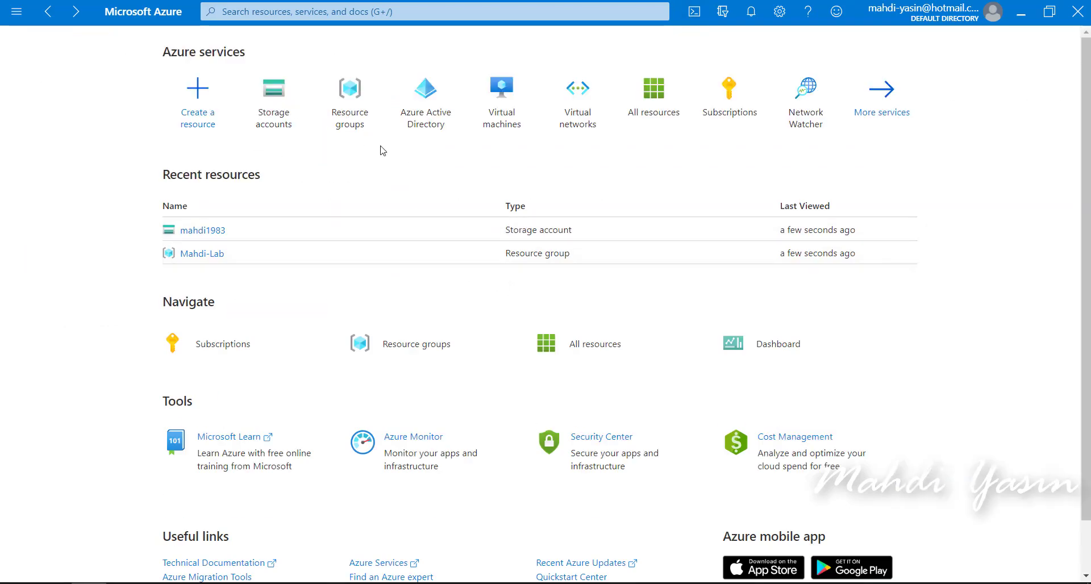
- Open the new storage account from its resource group and examine its overview, including data services, tools and monitoring
{"action": "left_click", "coordinate": [349, 93]}
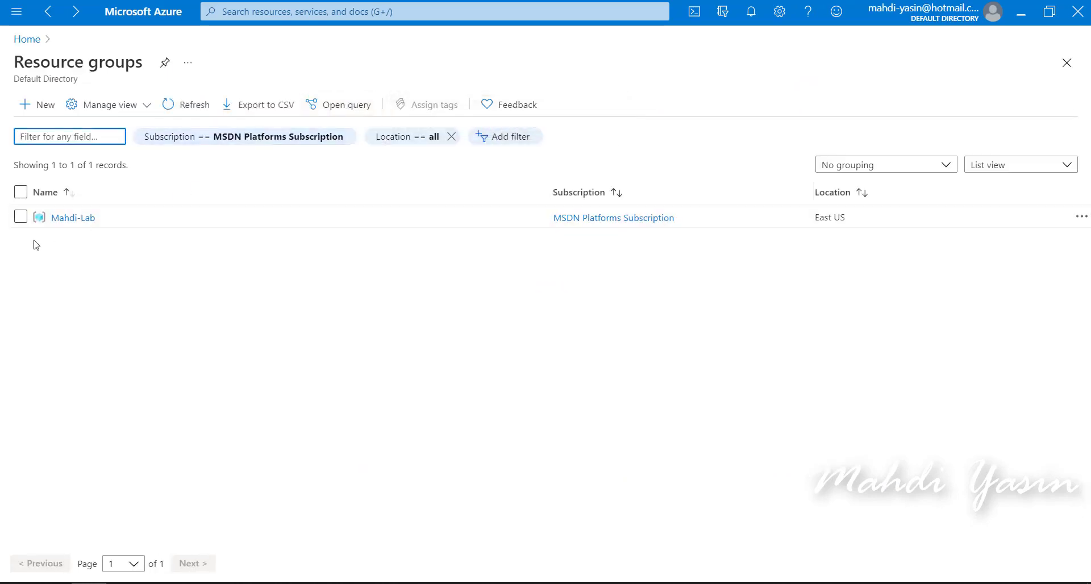
{"action": "left_click", "coordinate": [75, 220]}
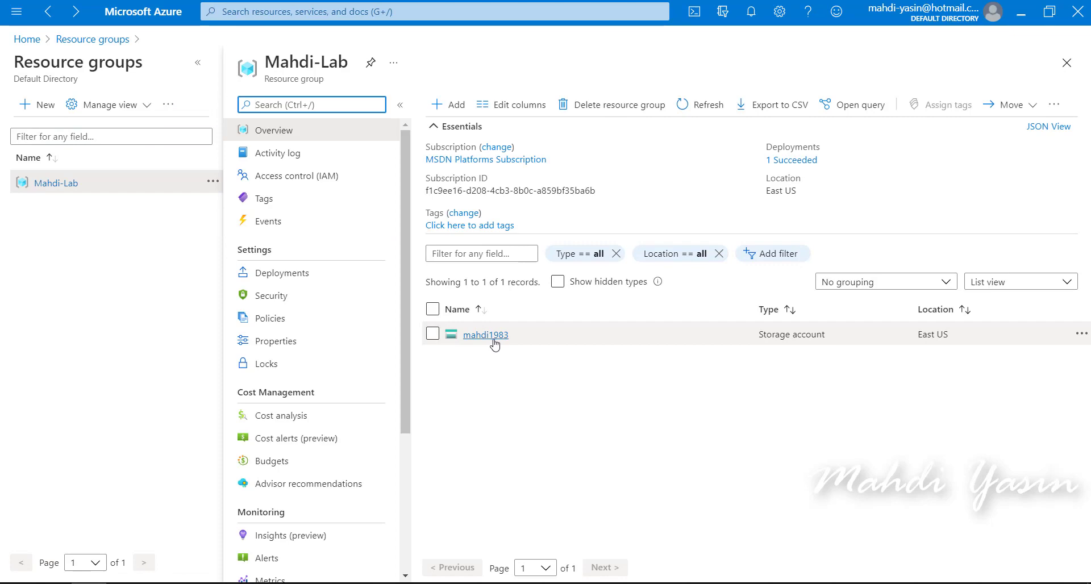
{"action": "left_click", "coordinate": [485, 336]}
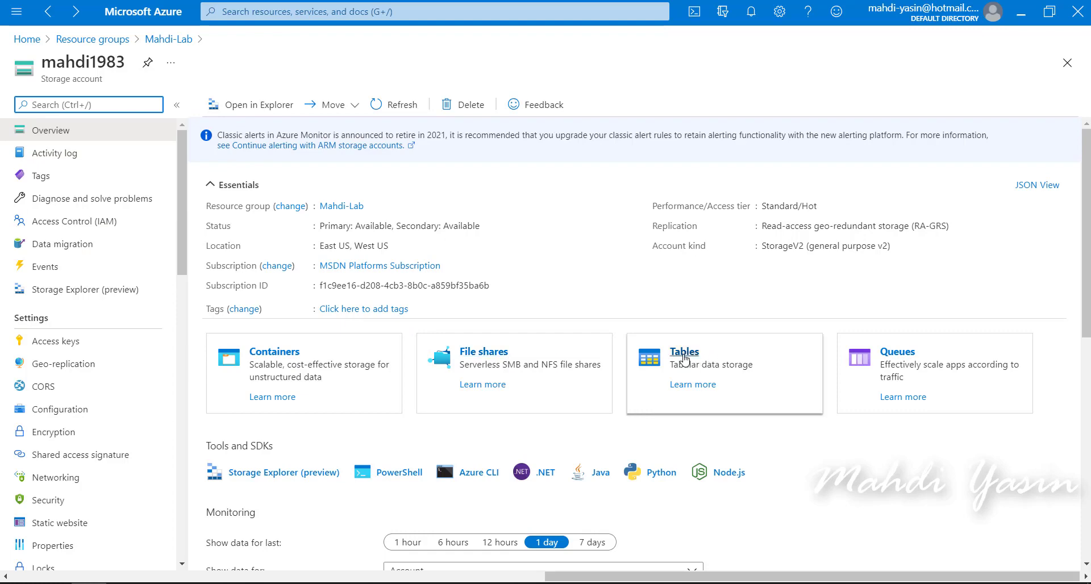
{"action": "scroll", "coordinate": [436, 399], "scroll_direction": "down", "scroll_amount": 1}
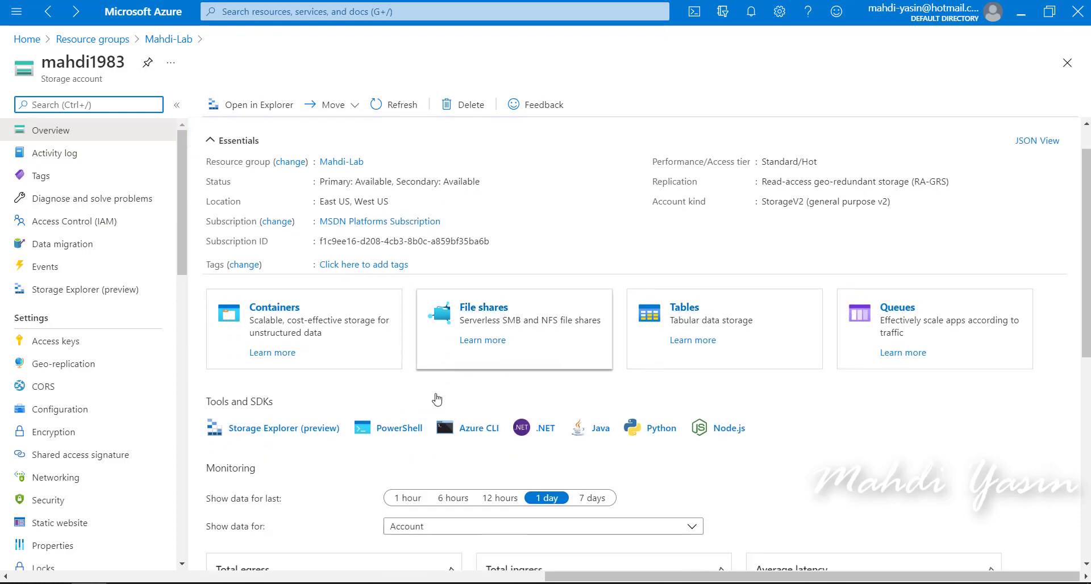
{"action": "scroll", "coordinate": [420, 386], "scroll_direction": "down", "scroll_amount": 3}
{"action": "scroll", "coordinate": [405, 341], "scroll_direction": "up", "scroll_amount": 4}
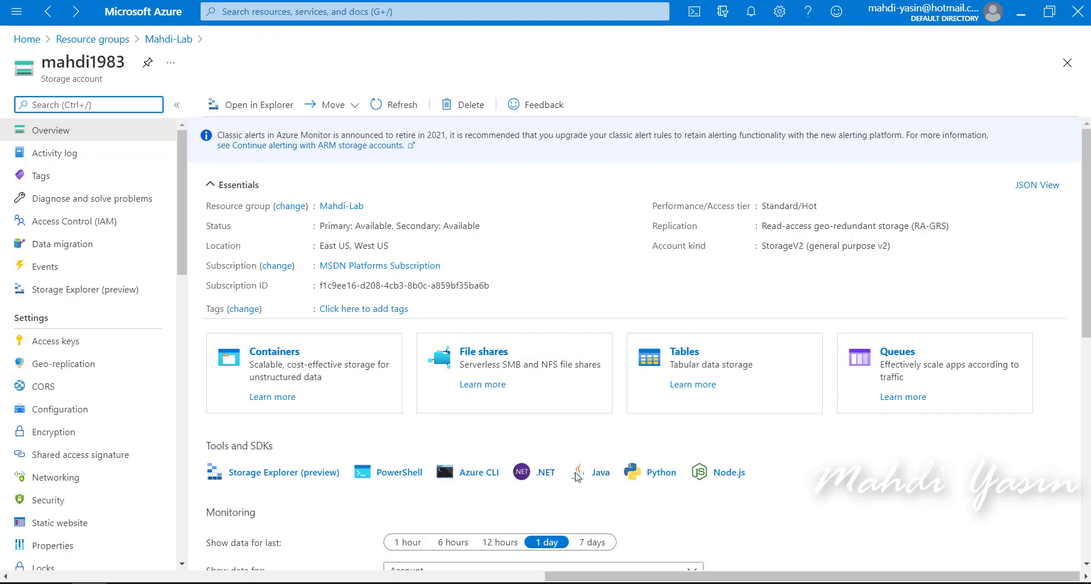
- Examine the storage account's monitoring charts for egress, ingress, latency and requests, and look through its available settings
{"action": "scroll", "coordinate": [413, 433], "scroll_direction": "down", "scroll_amount": 4}
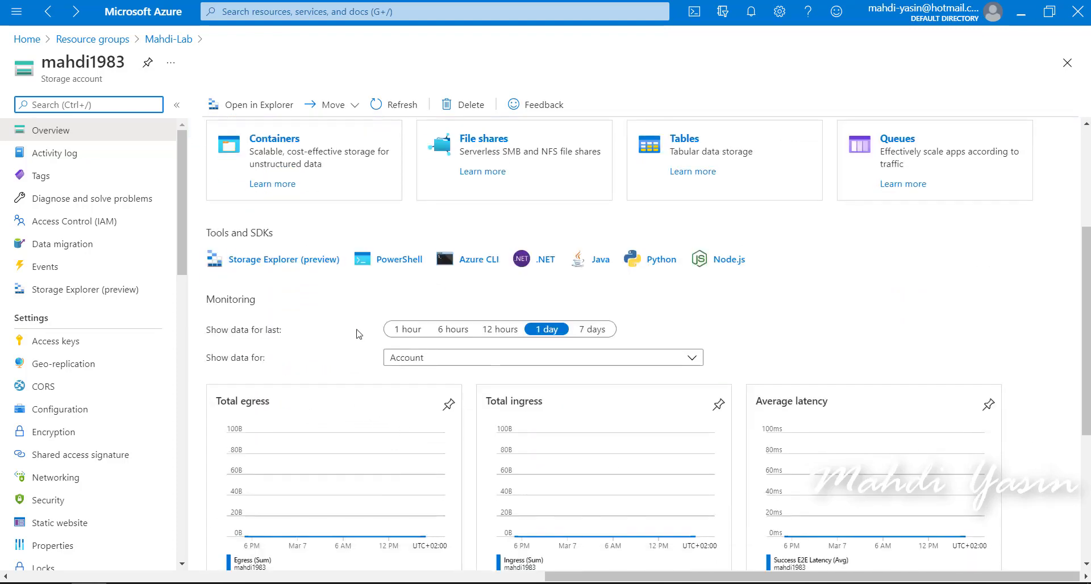
{"action": "scroll", "coordinate": [284, 346], "scroll_direction": "down", "scroll_amount": 5}
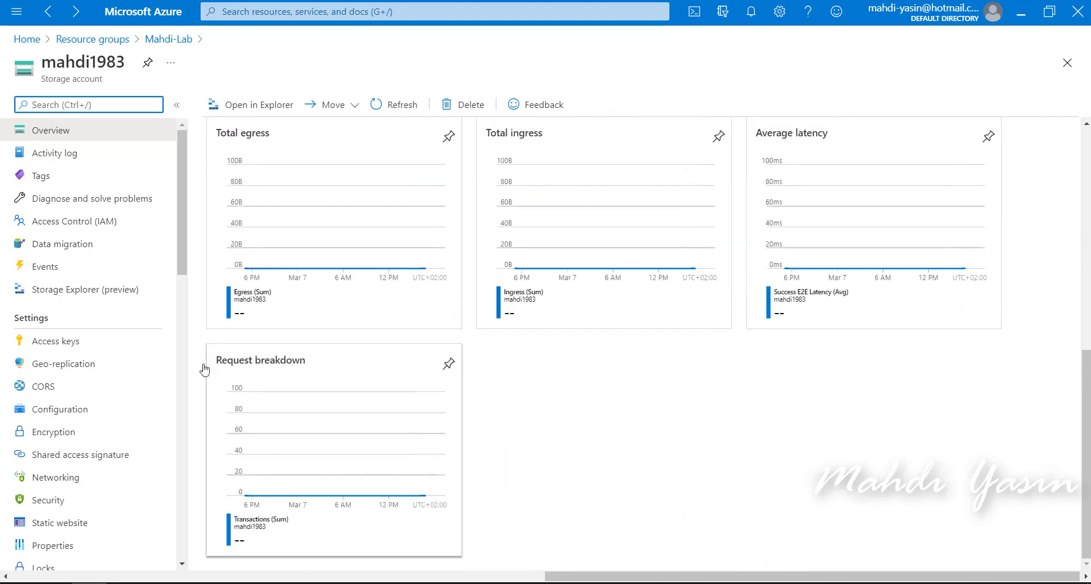
{"action": "scroll", "coordinate": [97, 261], "scroll_direction": "down", "scroll_amount": 15}
{"action": "scroll", "coordinate": [57, 406], "scroll_direction": "up", "scroll_amount": 15}
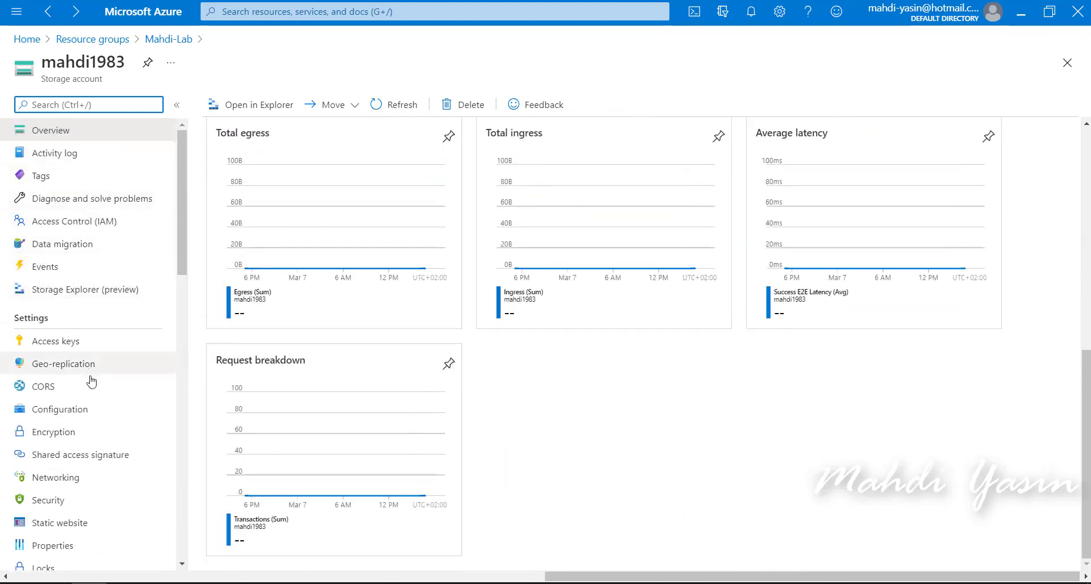
{"action": "scroll", "coordinate": [85, 397], "scroll_direction": "down", "scroll_amount": 15}
{"action": "scroll", "coordinate": [73, 301], "scroll_direction": "up", "scroll_amount": 15}
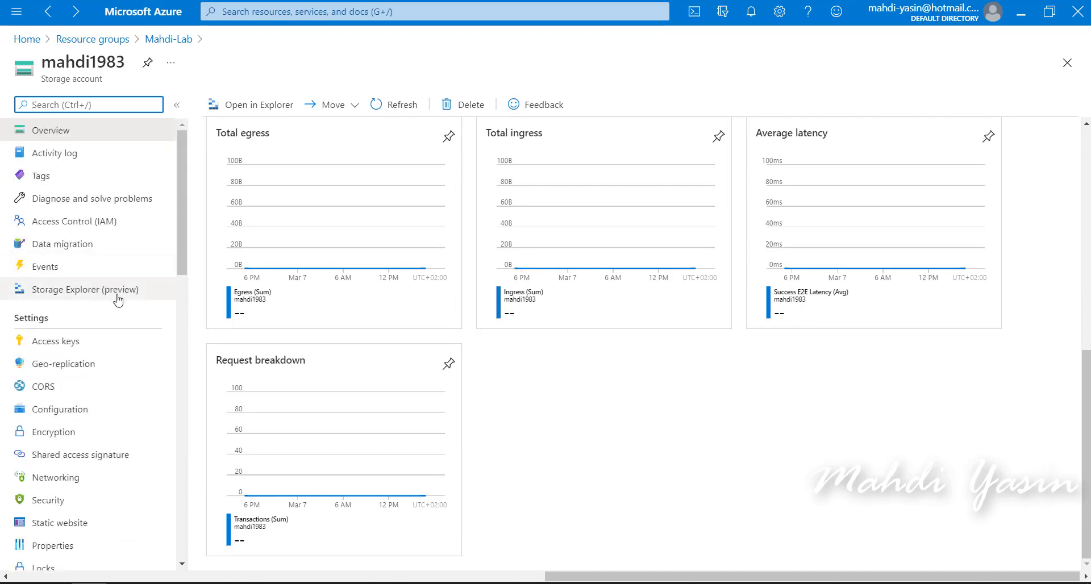
{"action": "scroll", "coordinate": [256, 188], "scroll_direction": "up", "scroll_amount": 9}
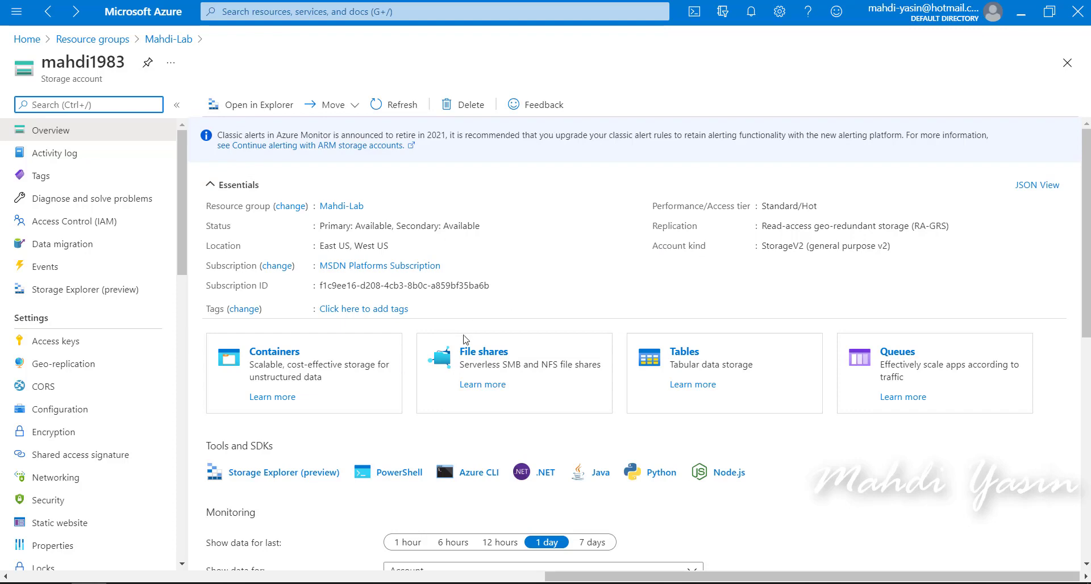
- View the public access level options for a new blob container, leave without creating it, and return to the resource group
{"action": "left_click", "coordinate": [276, 350]}
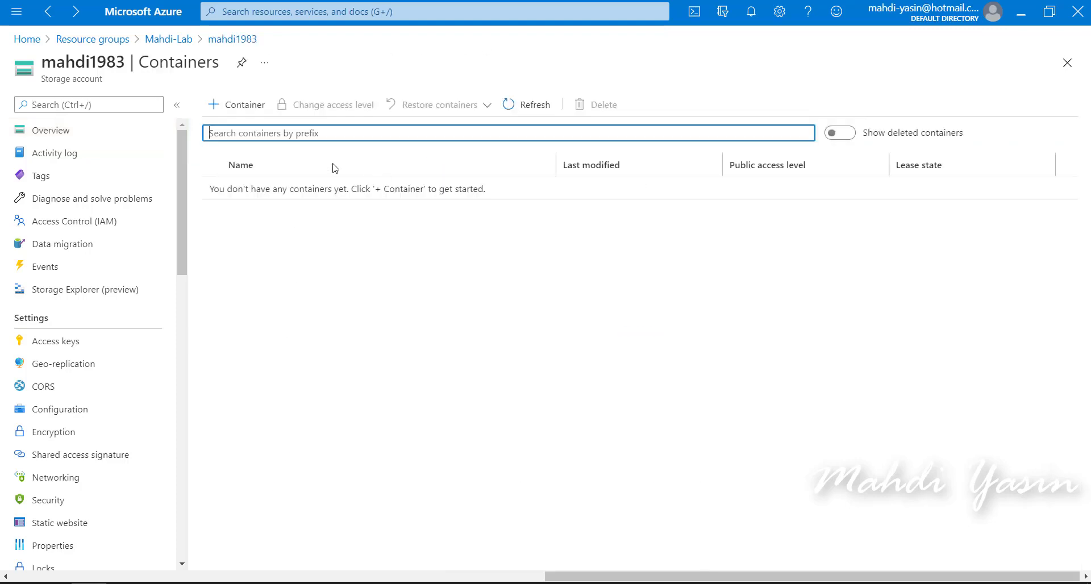
{"action": "left_click", "coordinate": [244, 106]}
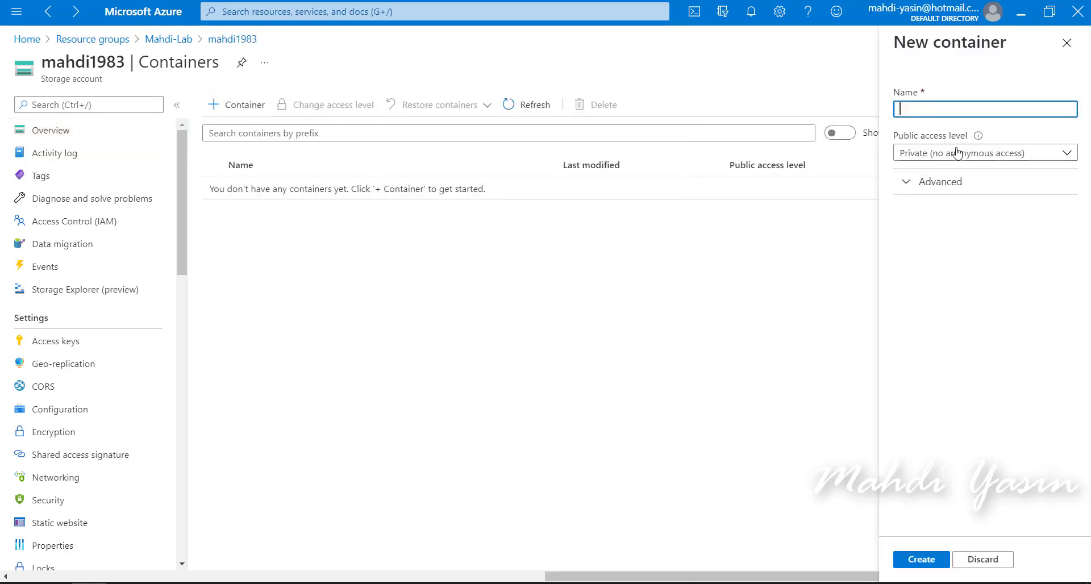
{"action": "left_click", "coordinate": [937, 157]}
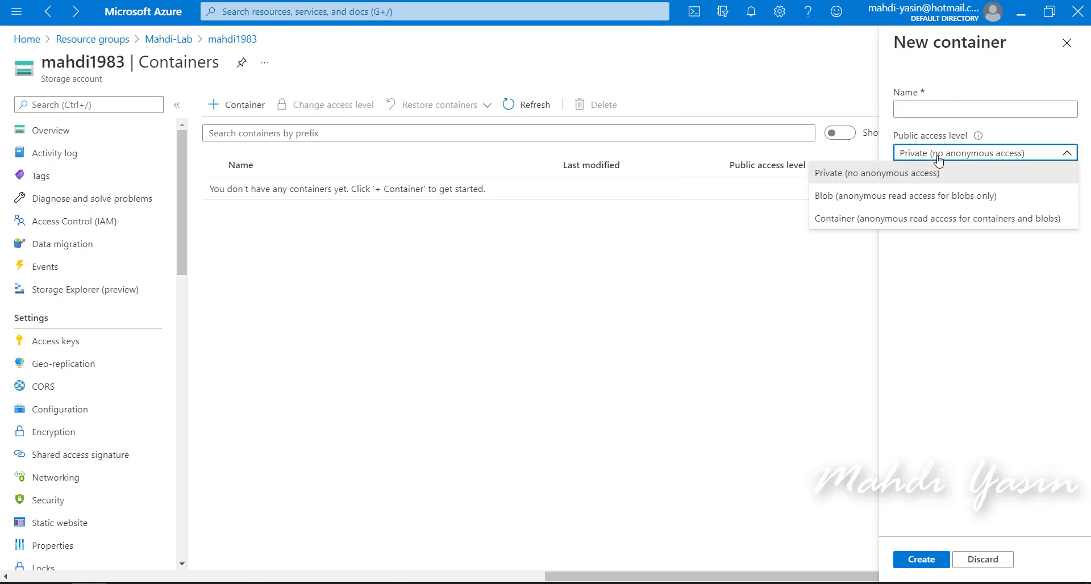
{"action": "left_click", "coordinate": [753, 287]}
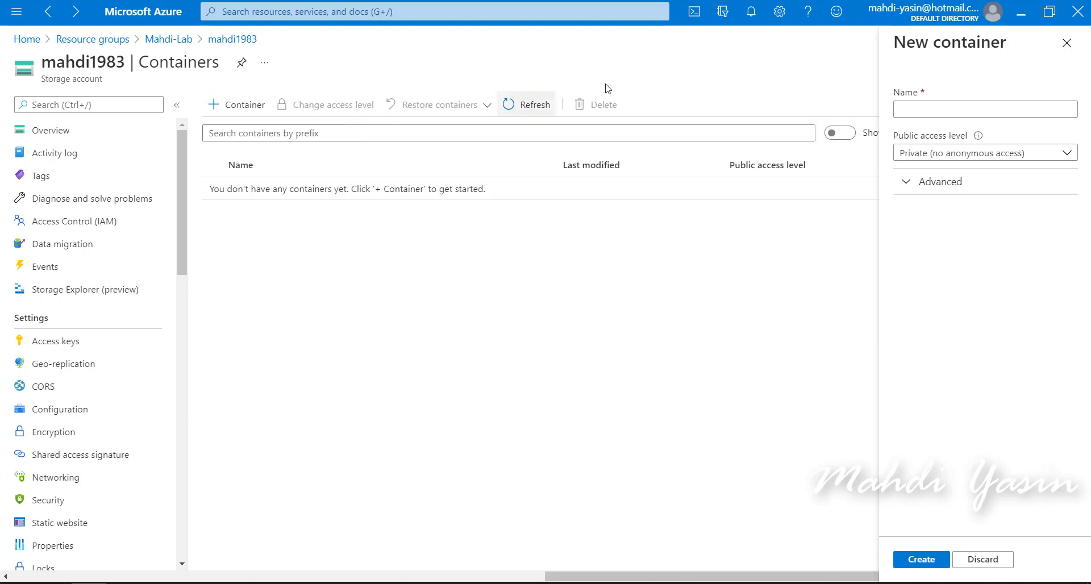
{"action": "left_click", "coordinate": [1067, 43]}
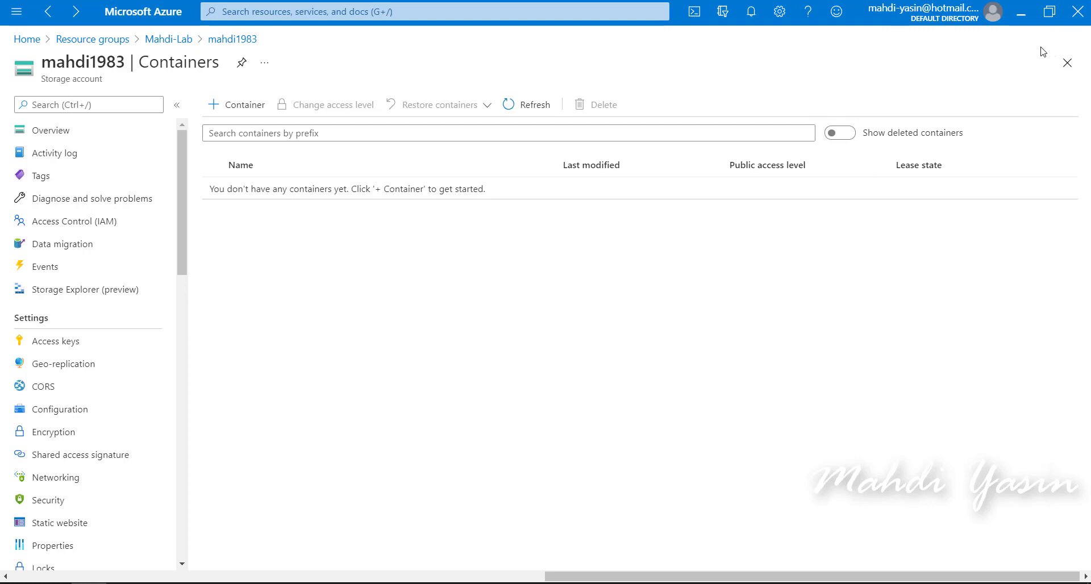
{"action": "left_click", "coordinate": [1068, 63]}
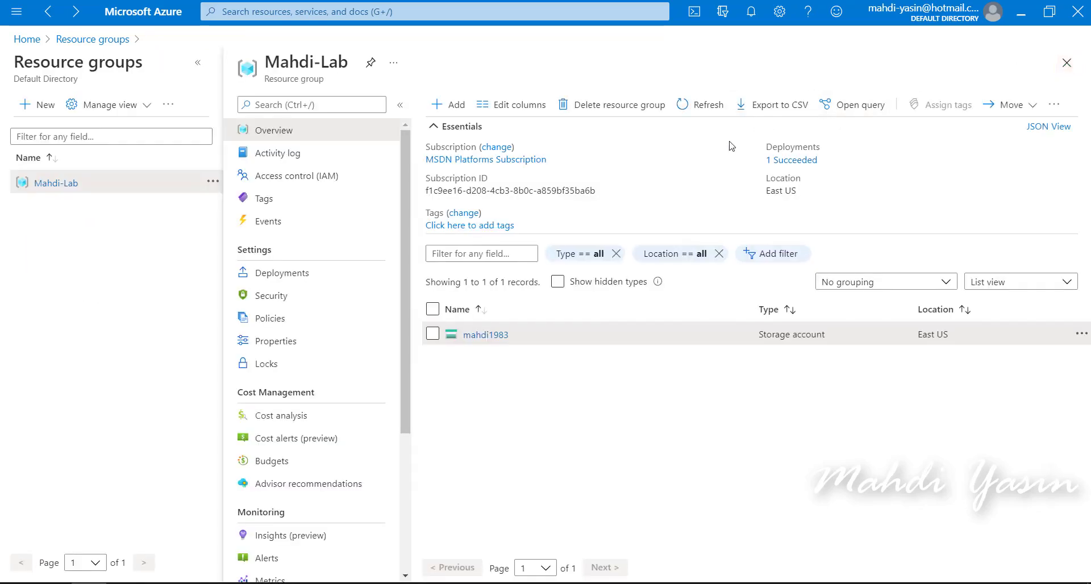